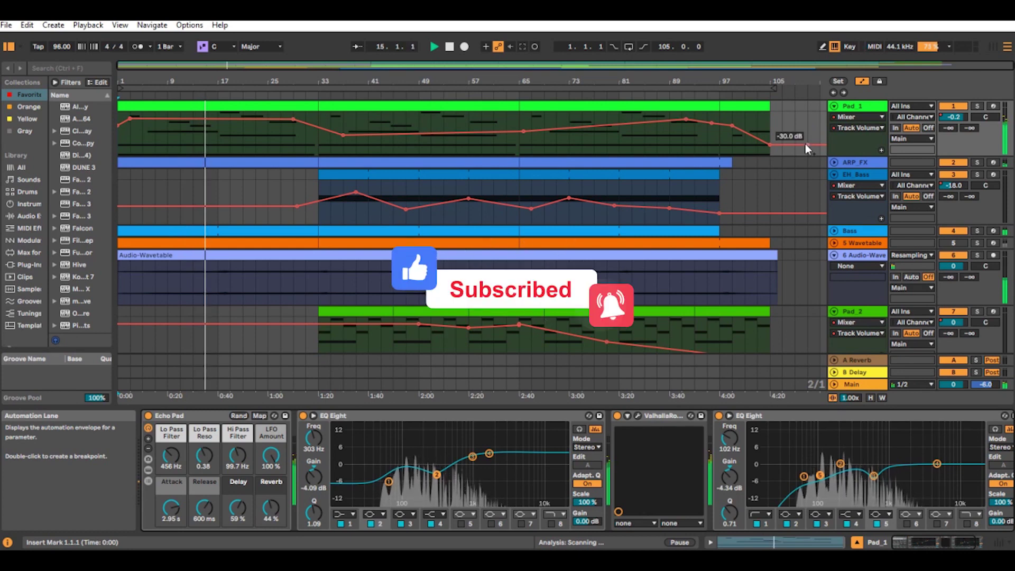
Inspect the device chains of the ARP_FX, EH_Bass and Bass tracks one after another.
{"action": "left_click", "coordinate": [860, 161]}
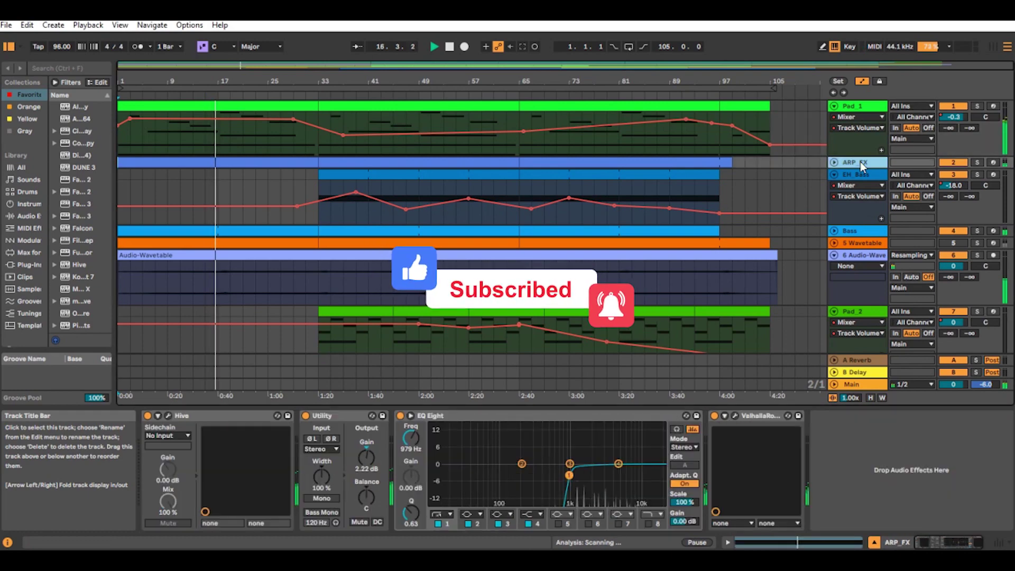
{"action": "scroll", "coordinate": [860, 161], "scroll_direction": "down", "scroll_amount": 1}
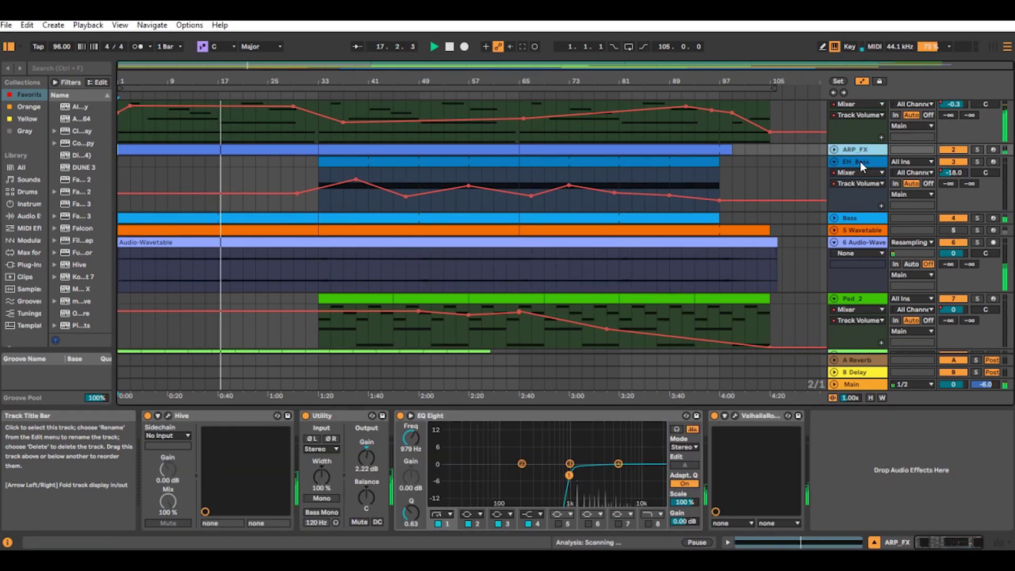
{"action": "left_click", "coordinate": [860, 161]}
{"action": "scroll", "coordinate": [811, 172], "scroll_direction": "down", "scroll_amount": 2}
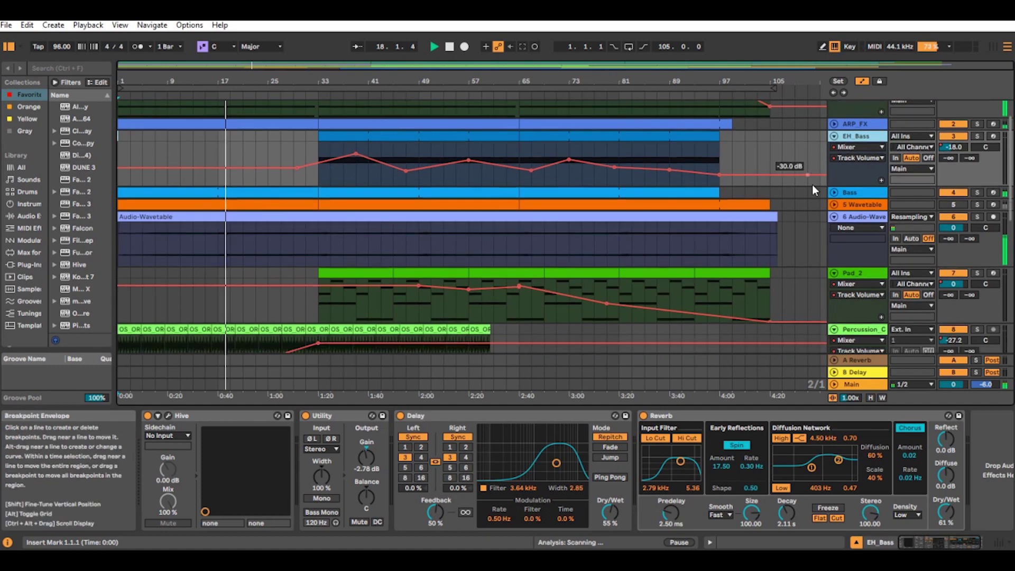
{"action": "scroll", "coordinate": [870, 152], "scroll_direction": "down", "scroll_amount": 2}
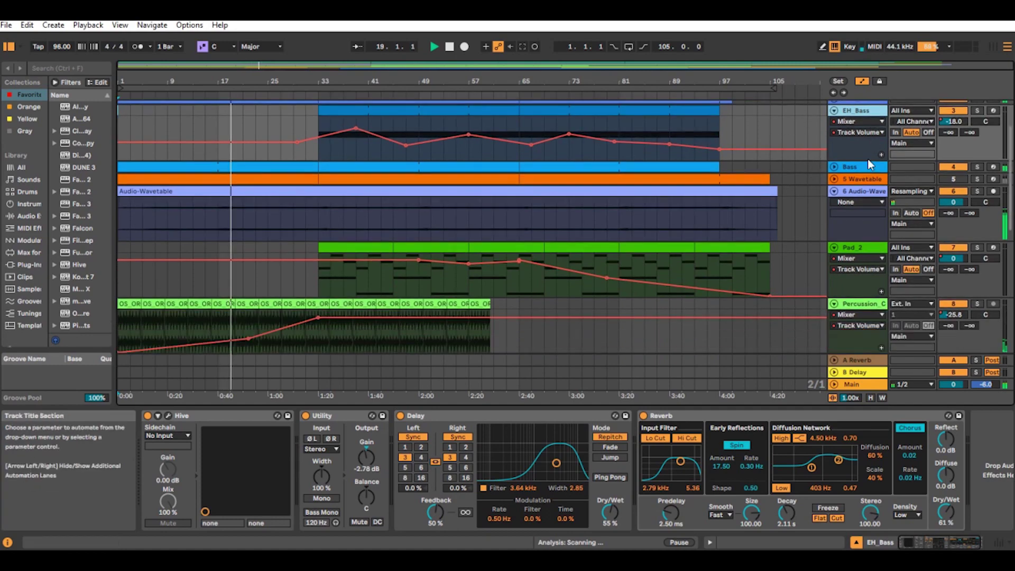
{"action": "left_click", "coordinate": [868, 166]}
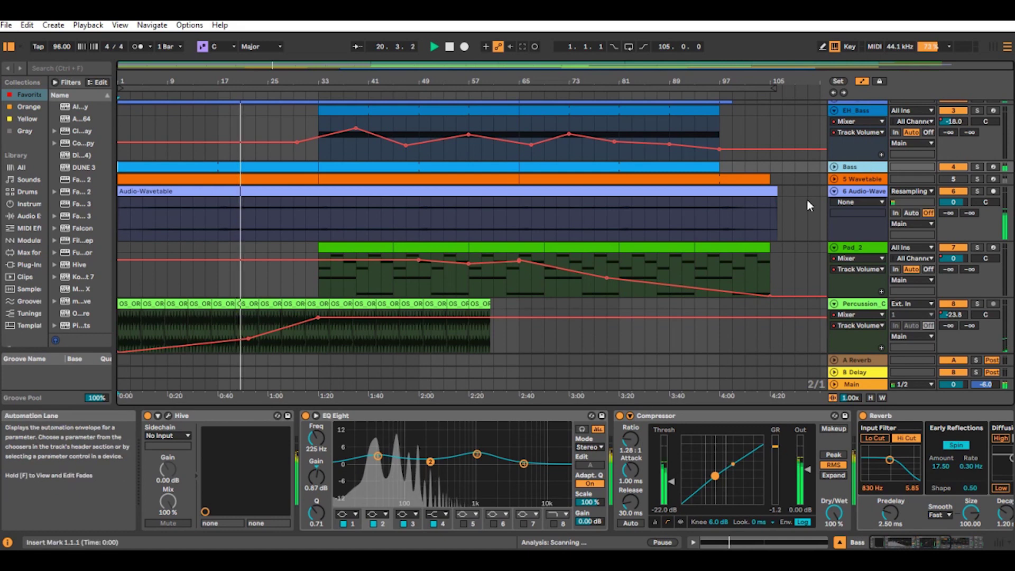
{"action": "scroll", "coordinate": [807, 200], "scroll_direction": "down", "scroll_amount": 3}
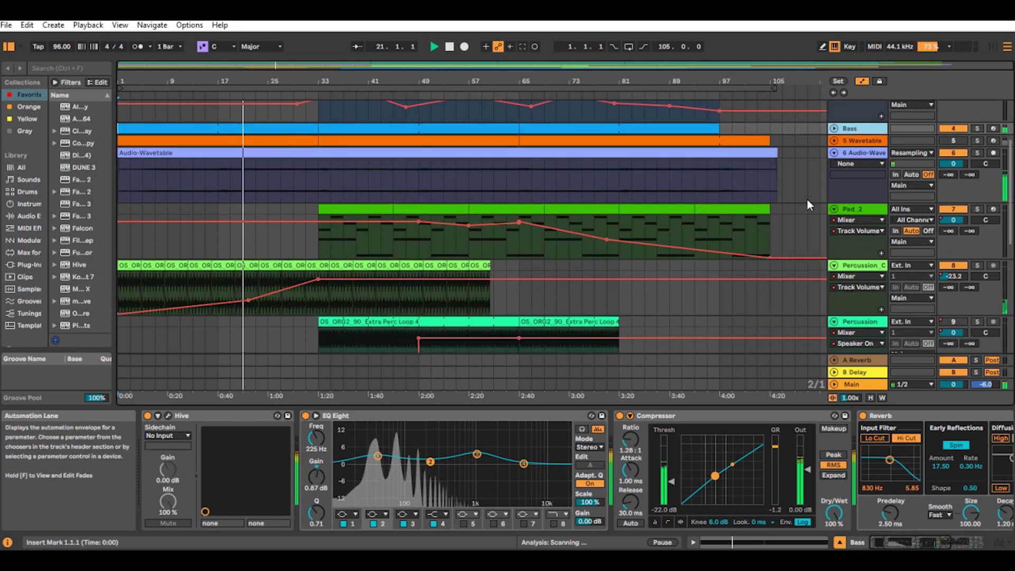
Inspect the device chains of the Pad_2, Percussion_Clock and Percussion tracks one after another.
{"action": "left_click", "coordinate": [854, 208]}
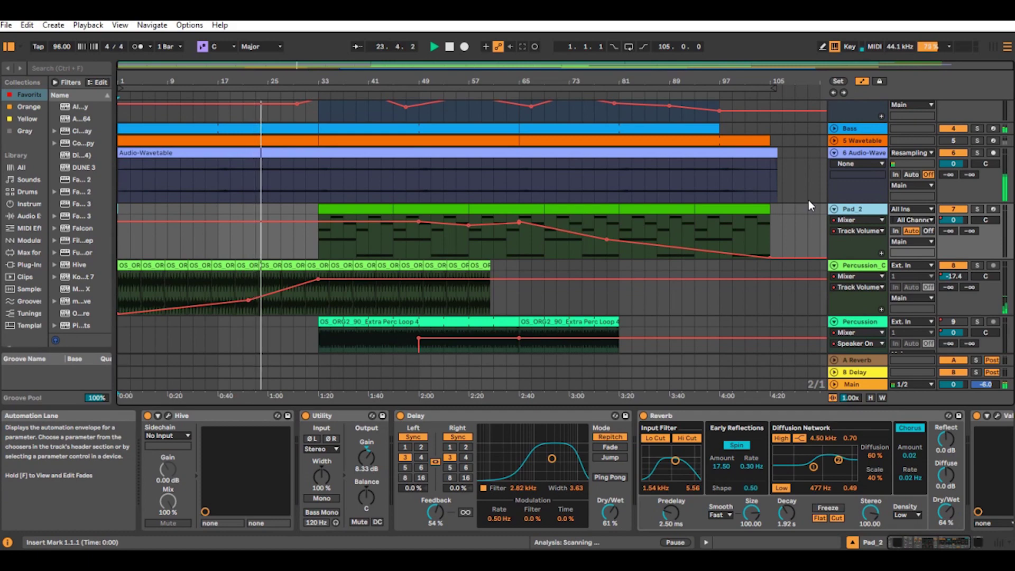
{"action": "scroll", "coordinate": [808, 200], "scroll_direction": "down", "scroll_amount": 2}
{"action": "left_click", "coordinate": [866, 216]}
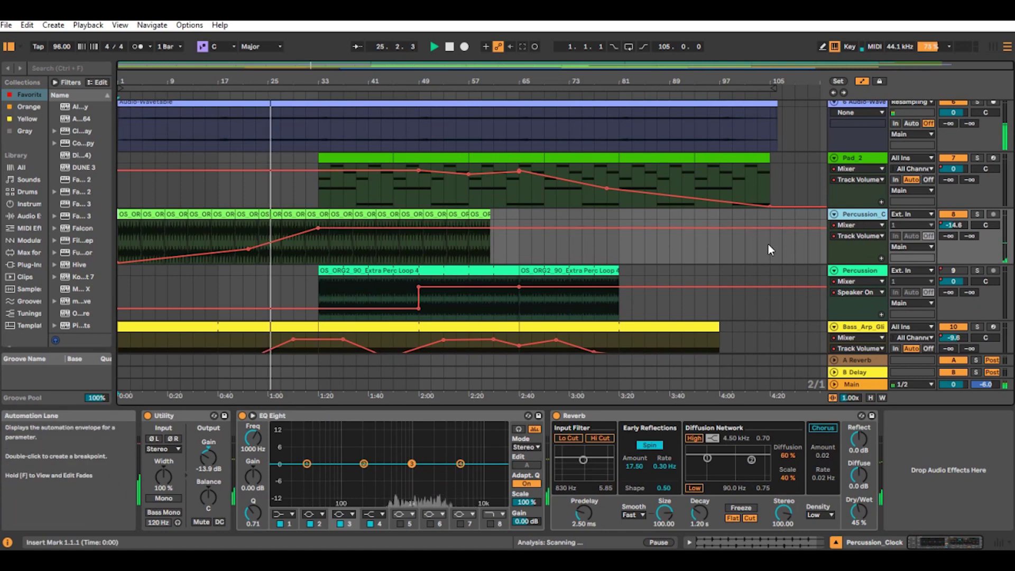
{"action": "scroll", "coordinate": [768, 244], "scroll_direction": "down", "scroll_amount": 2}
{"action": "left_click", "coordinate": [853, 234]}
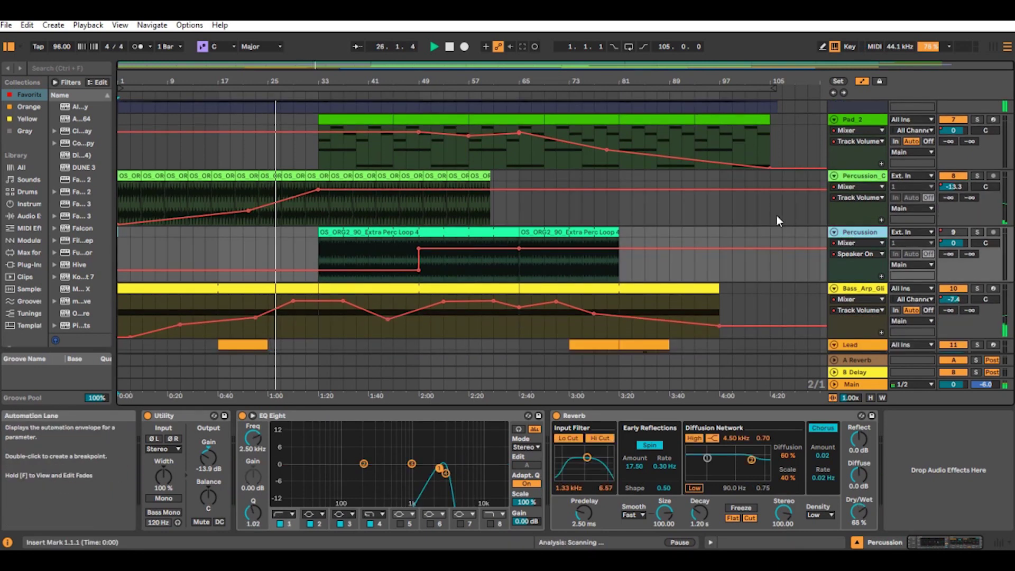
{"action": "scroll", "coordinate": [773, 212], "scroll_direction": "down", "scroll_amount": 3}
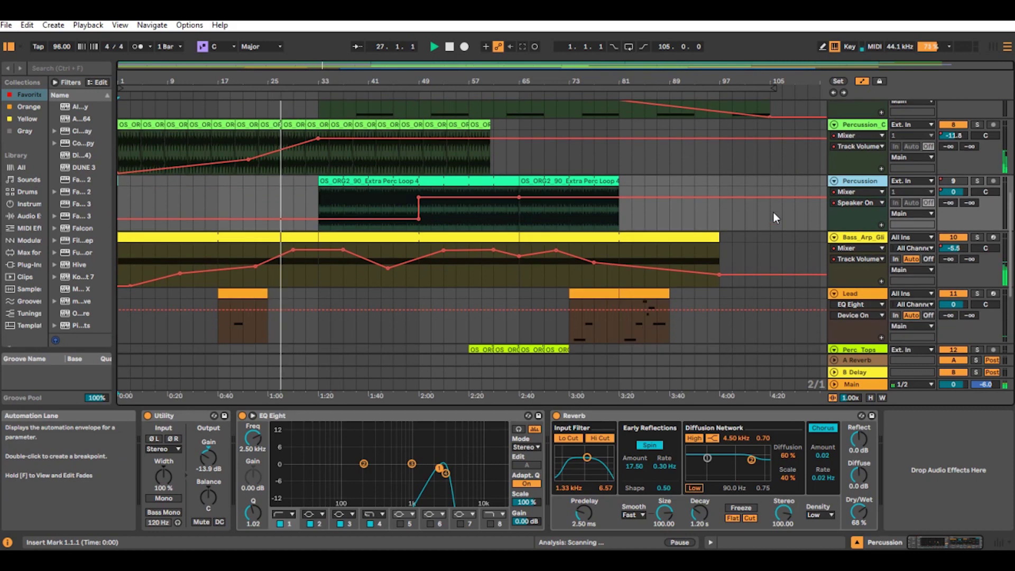
{"action": "scroll", "coordinate": [775, 224], "scroll_direction": "down", "scroll_amount": 2}
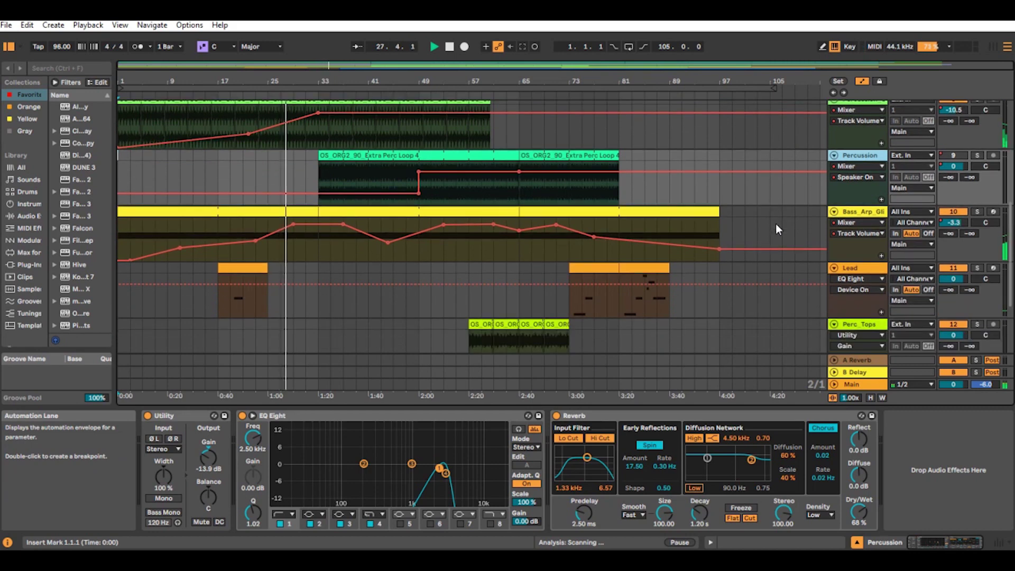
{"action": "scroll", "coordinate": [776, 224], "scroll_direction": "down", "scroll_amount": 3}
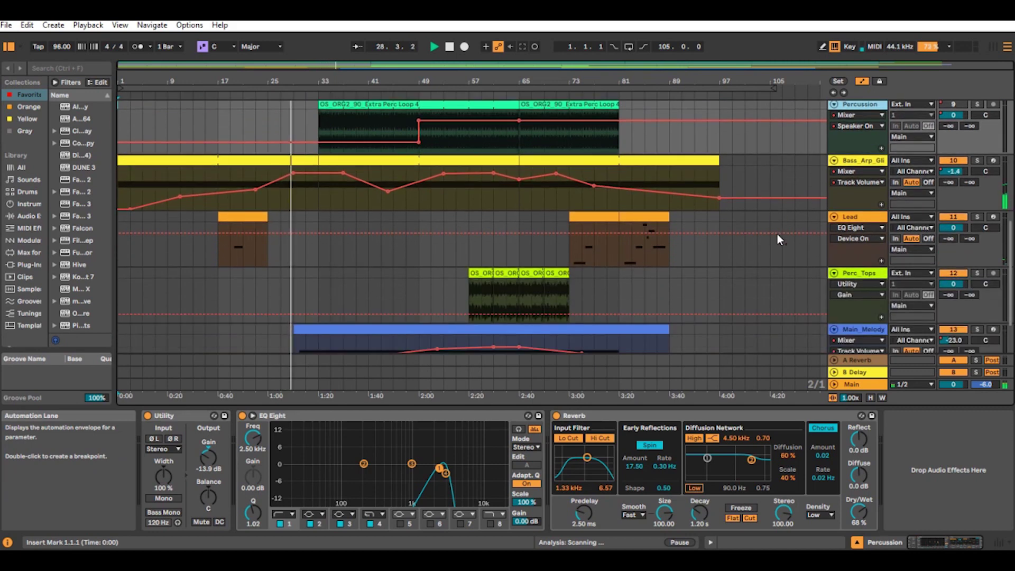
Inspect the device chains of the Lead, Perc_Tops and Main_Melody tracks one after another.
{"action": "left_click", "coordinate": [855, 216]}
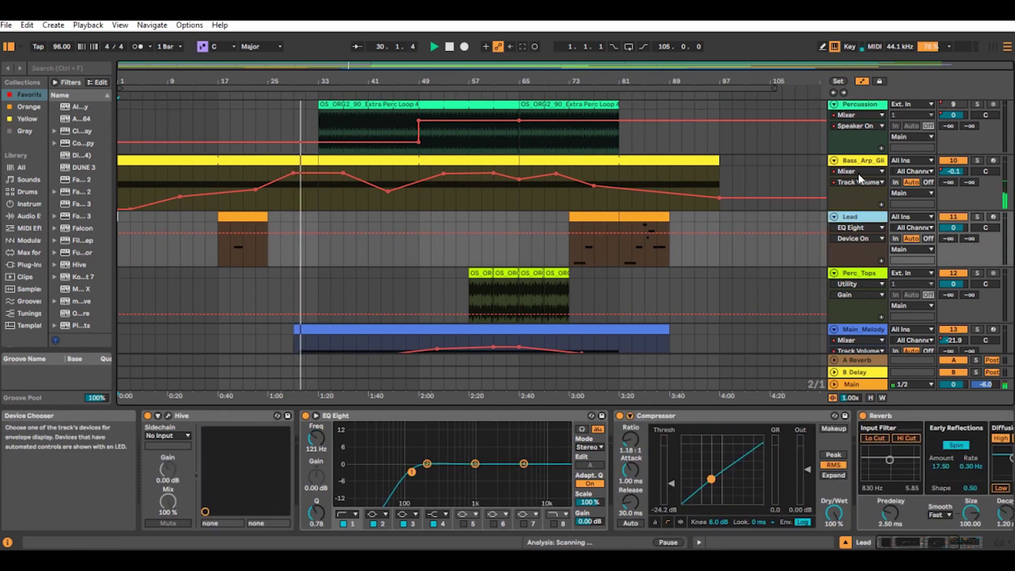
{"action": "scroll", "coordinate": [858, 174], "scroll_direction": "down", "scroll_amount": 2}
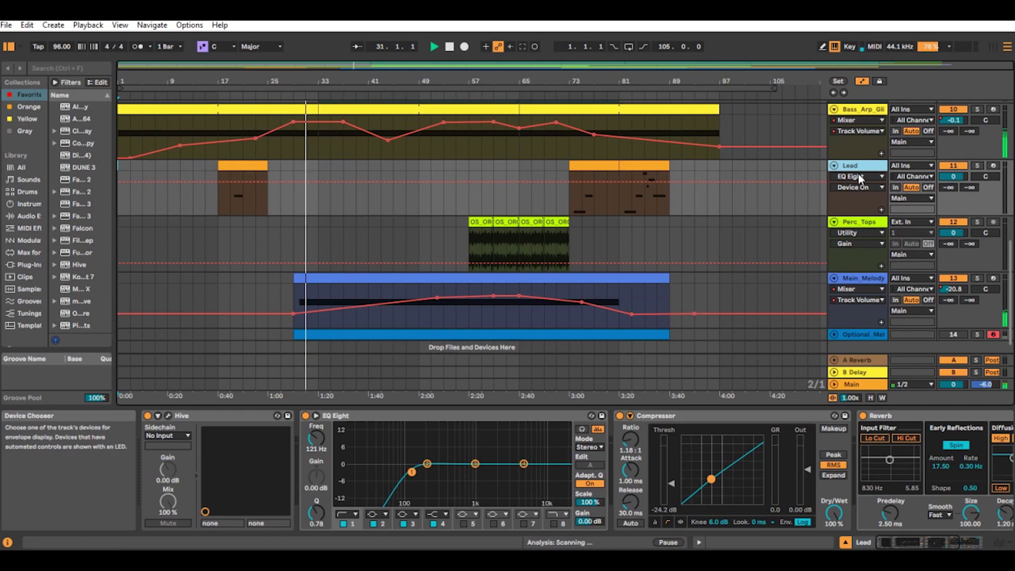
{"action": "scroll", "coordinate": [859, 174], "scroll_direction": "down", "scroll_amount": 1}
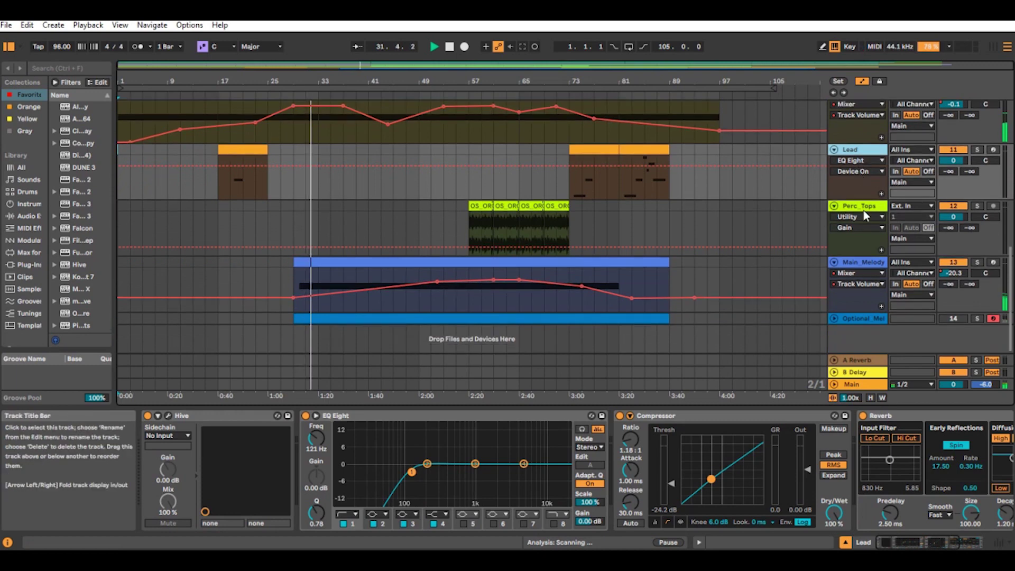
{"action": "left_click", "coordinate": [864, 211]}
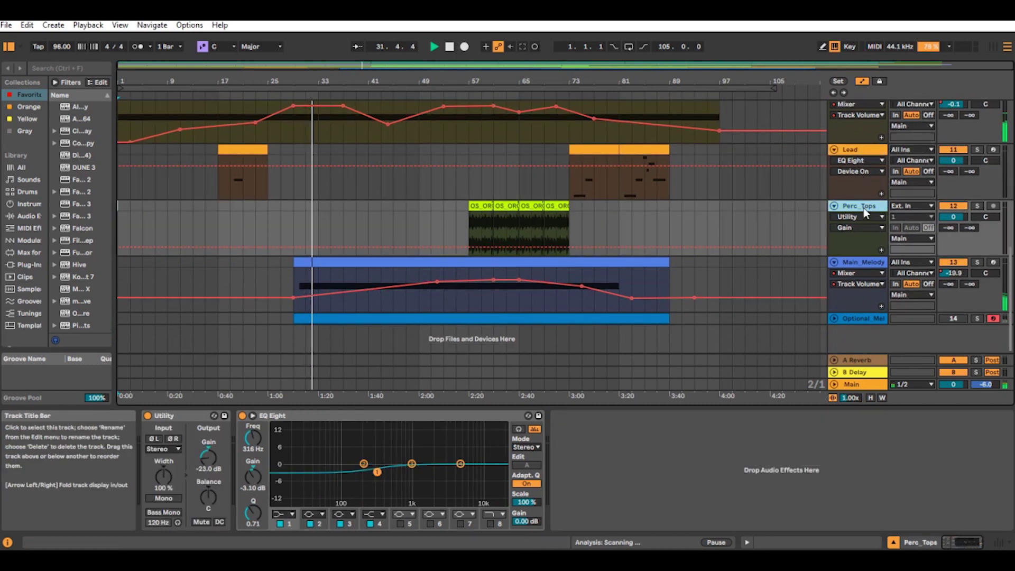
{"action": "left_click", "coordinate": [863, 261]}
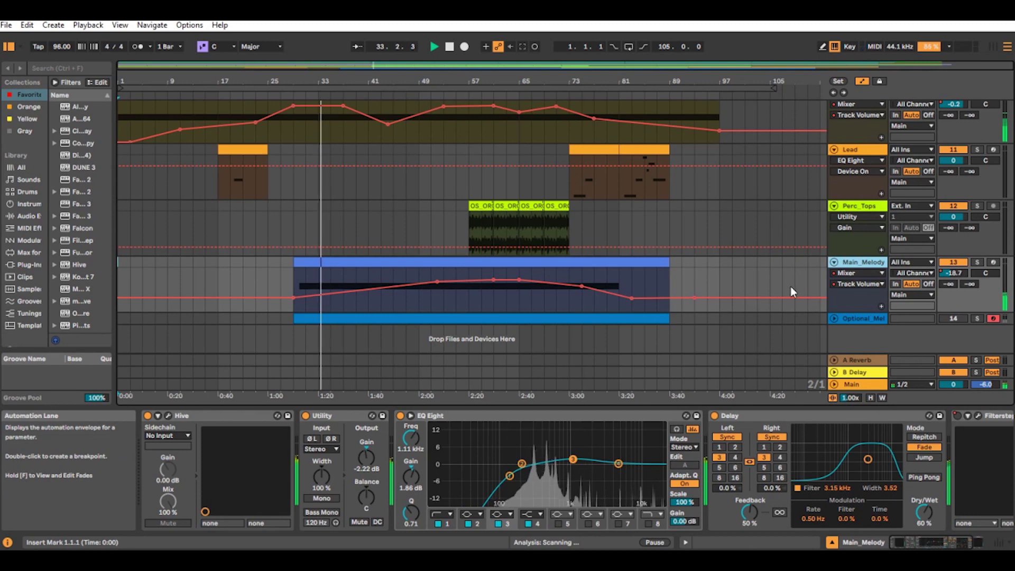
Inspect the mastering device chain on the Main track.
{"action": "left_click", "coordinate": [863, 384]}
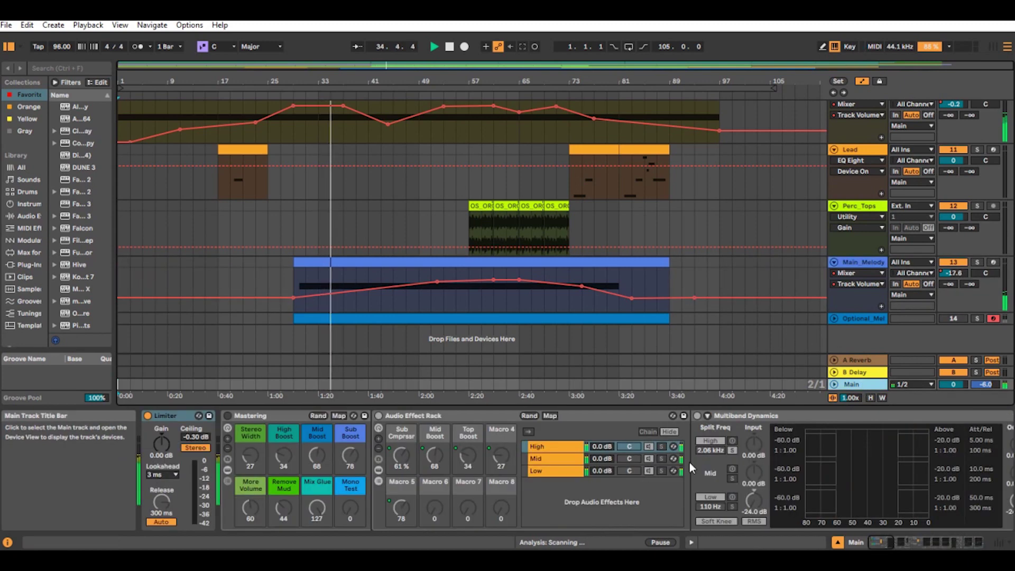
{"action": "mouse_move", "coordinate": [887, 547]}
{"action": "left_mouse_down"}
{"action": "mouse_move", "coordinate": [978, 547]}
{"action": "mouse_move", "coordinate": [873, 544]}
{"action": "left_mouse_up"}
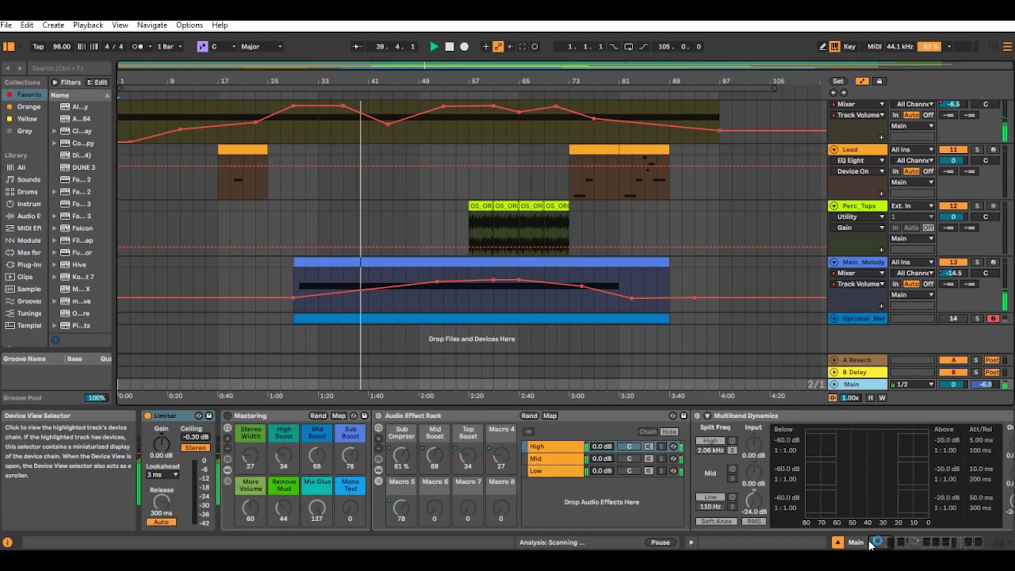
Show the Main_Melody track's devices and examine the clips and automation from Percussion through Main_Melody during playback.
{"action": "left_click", "coordinate": [863, 262]}
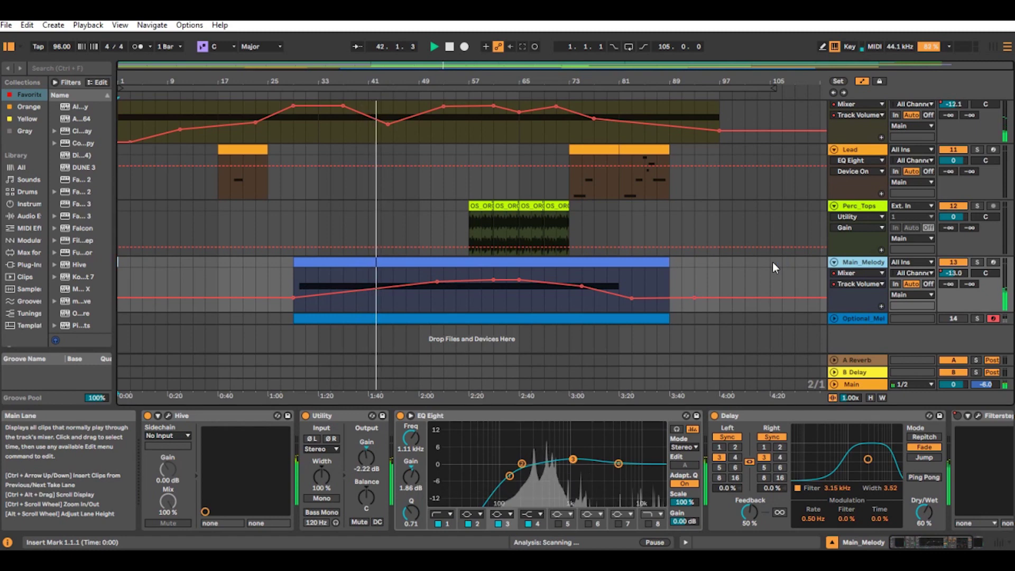
{"action": "scroll", "coordinate": [772, 262], "scroll_direction": "up", "scroll_amount": 3}
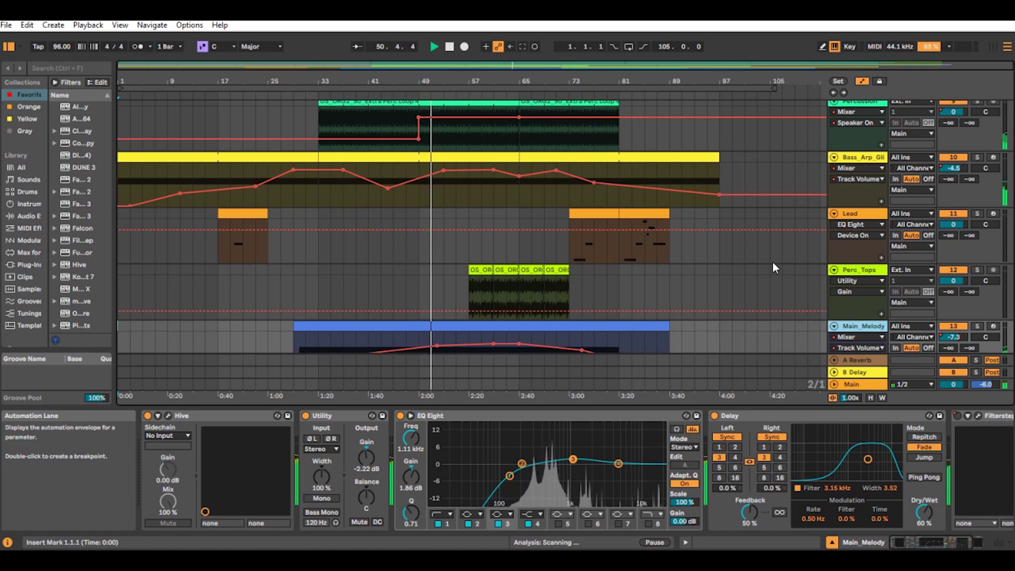
{"action": "scroll", "coordinate": [773, 263], "scroll_direction": "down", "scroll_amount": 1}
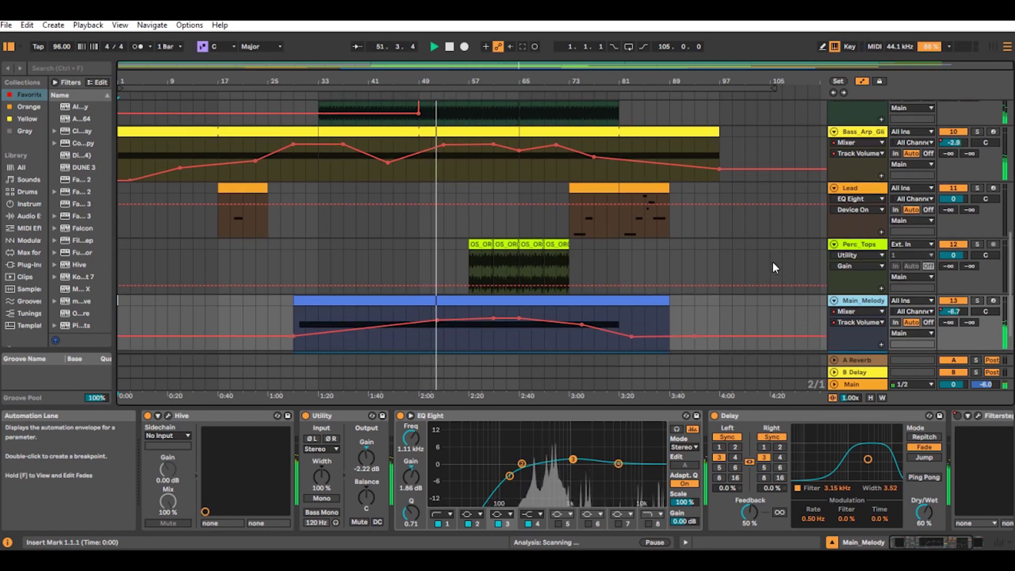
{"action": "scroll", "coordinate": [772, 262], "scroll_direction": "up", "scroll_amount": 1}
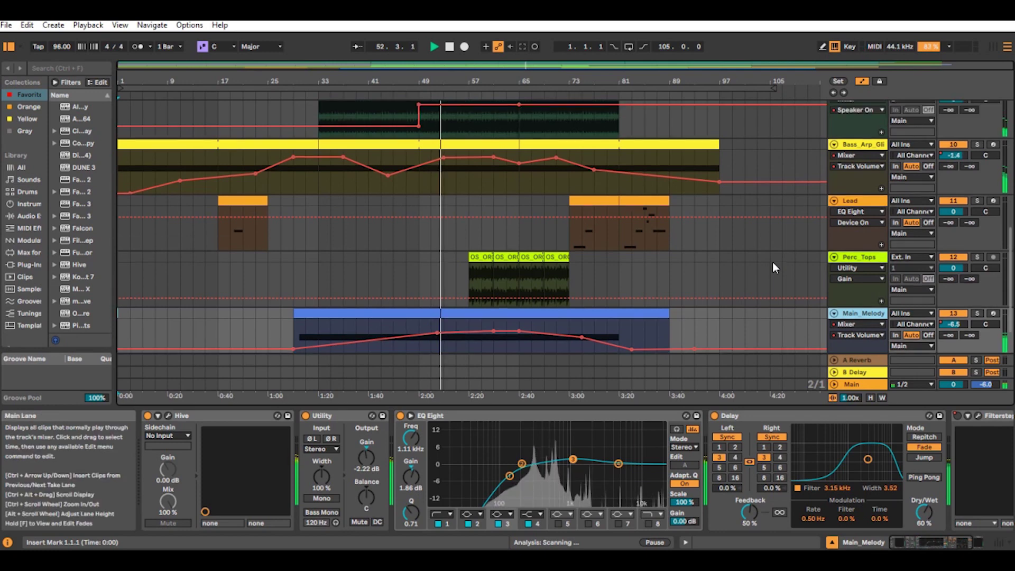
{"action": "scroll", "coordinate": [772, 262], "scroll_direction": "down", "scroll_amount": 2}
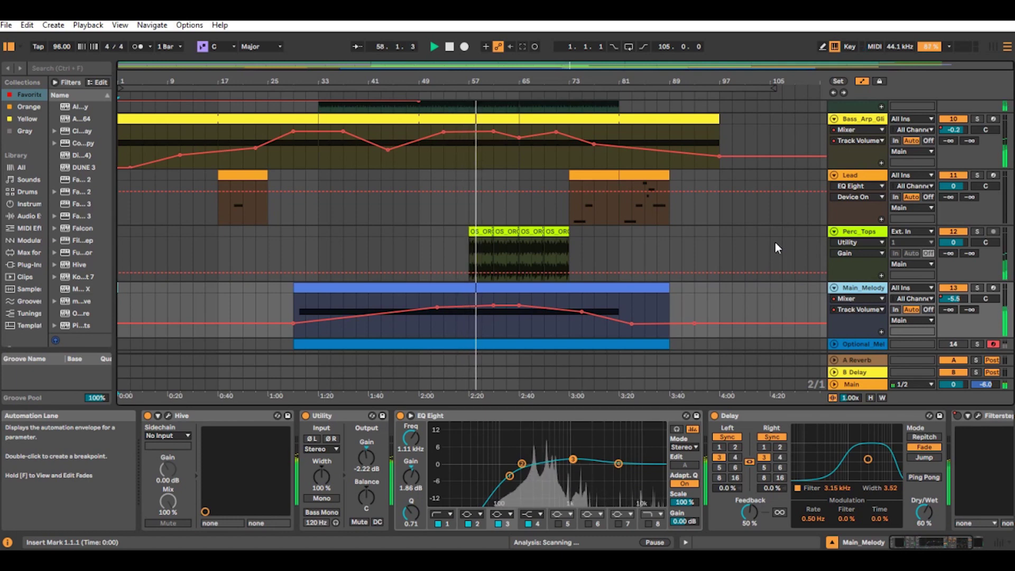
{"action": "scroll", "coordinate": [776, 241], "scroll_direction": "up", "scroll_amount": 2}
{"action": "scroll", "coordinate": [776, 241], "scroll_direction": "up", "scroll_amount": 3}
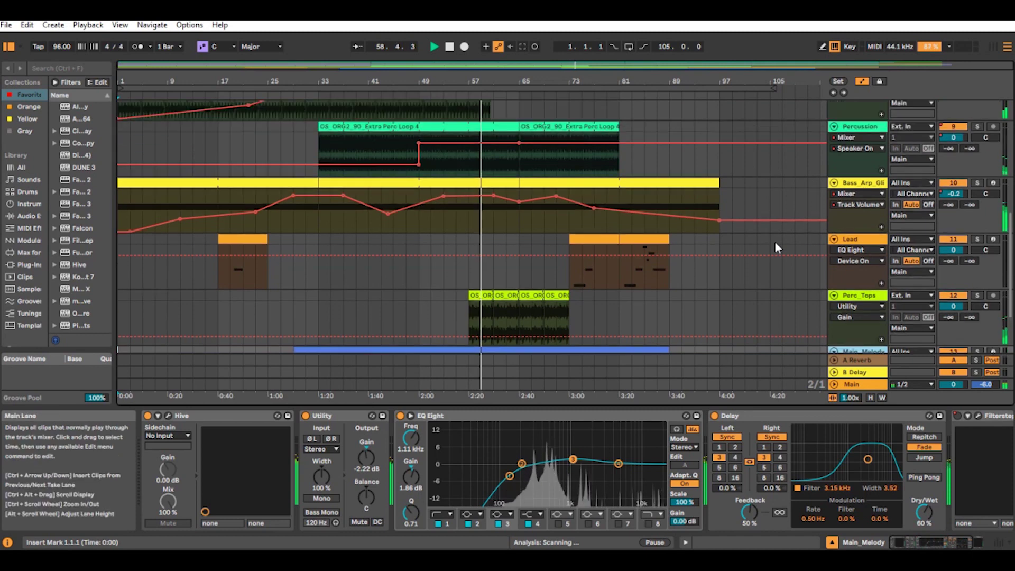
{"action": "scroll", "coordinate": [775, 241], "scroll_direction": "down", "scroll_amount": 4}
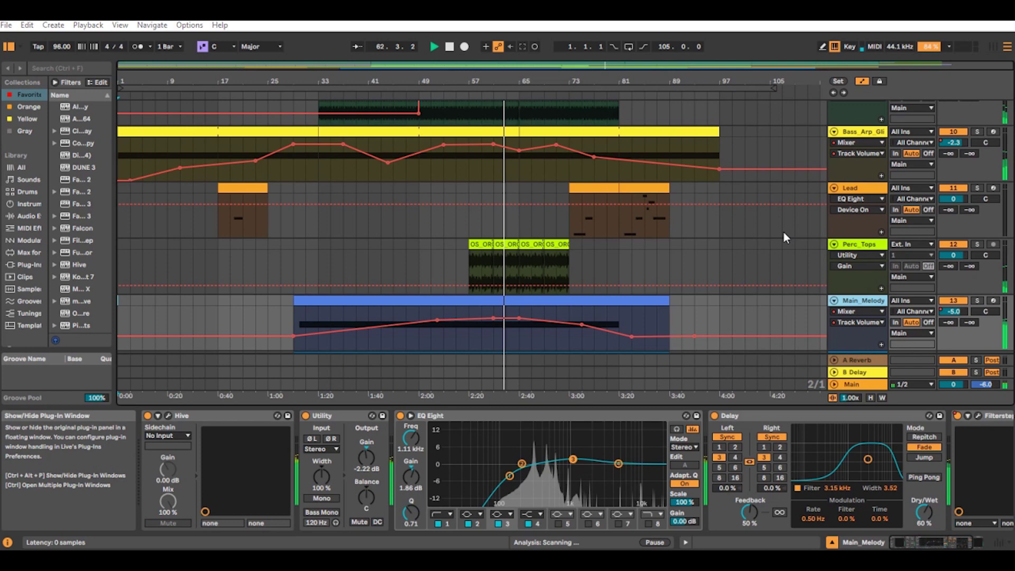
View the Filterstep plug-in's step pattern on the Main_Melody track in its own window, and close the window.
{"action": "key", "text": "ctrl+alt+p"}
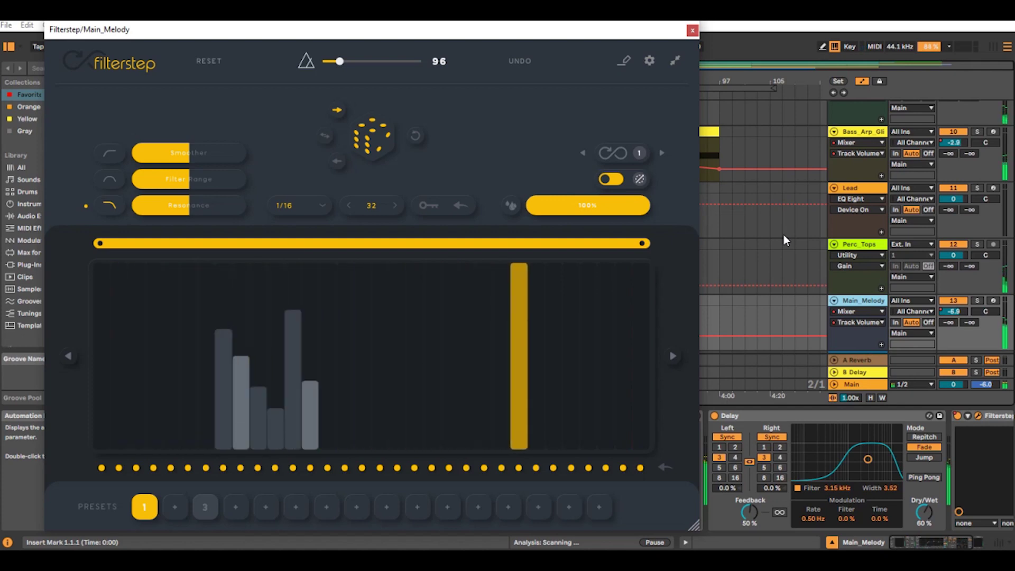
{"action": "left_click", "coordinate": [692, 33]}
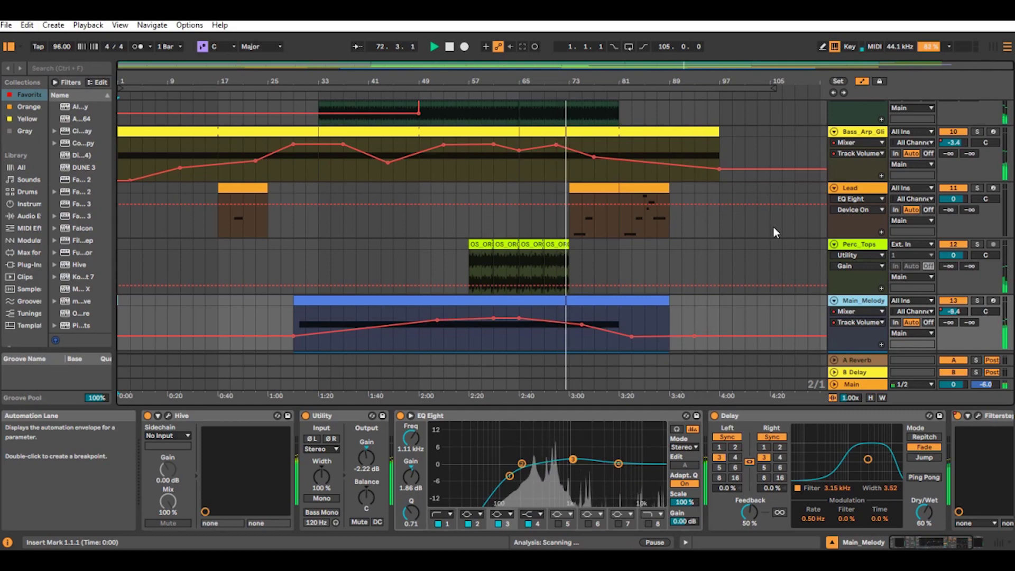
{"action": "scroll", "coordinate": [774, 226], "scroll_direction": "up", "scroll_amount": 2}
{"action": "scroll", "coordinate": [774, 232], "scroll_direction": "up", "scroll_amount": 10}
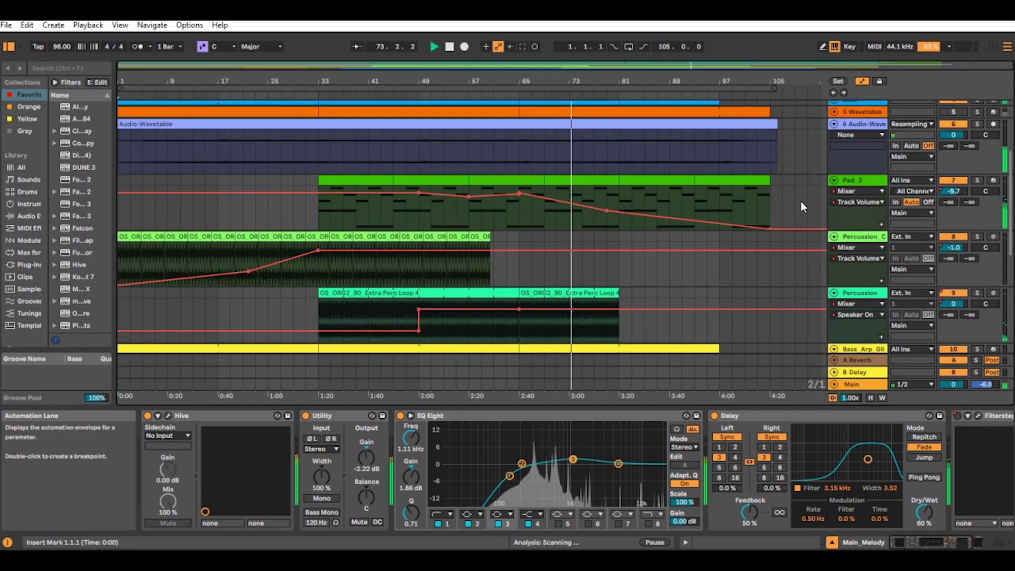
{"action": "scroll", "coordinate": [801, 203], "scroll_direction": "up", "scroll_amount": 3}
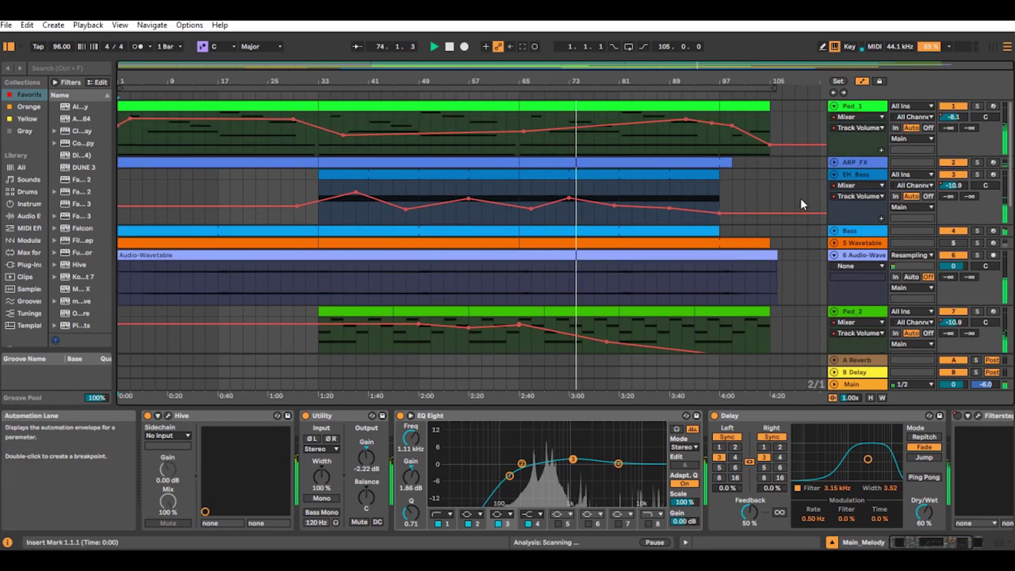